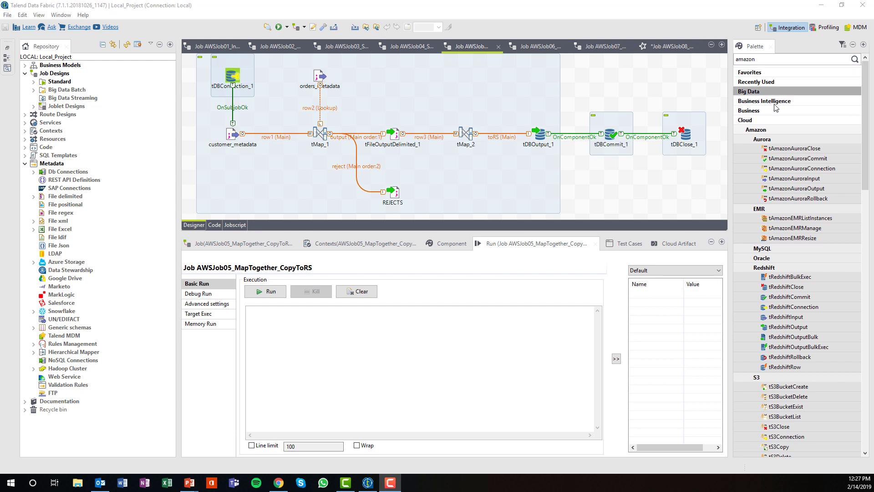
Review the Amazon components in the palette and the job designs from AWSJob01_Introduction to AWSJob05_MapTogether_CopyToRS.
left_click(772, 148)
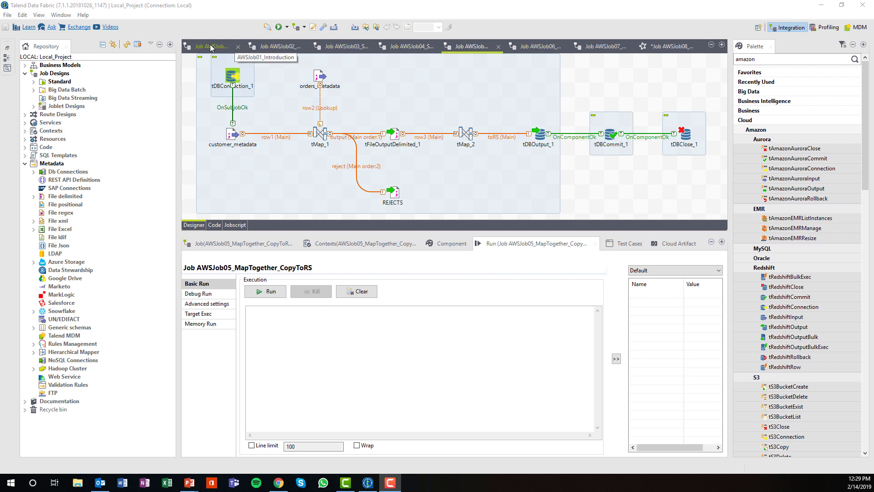
left_click(211, 48)
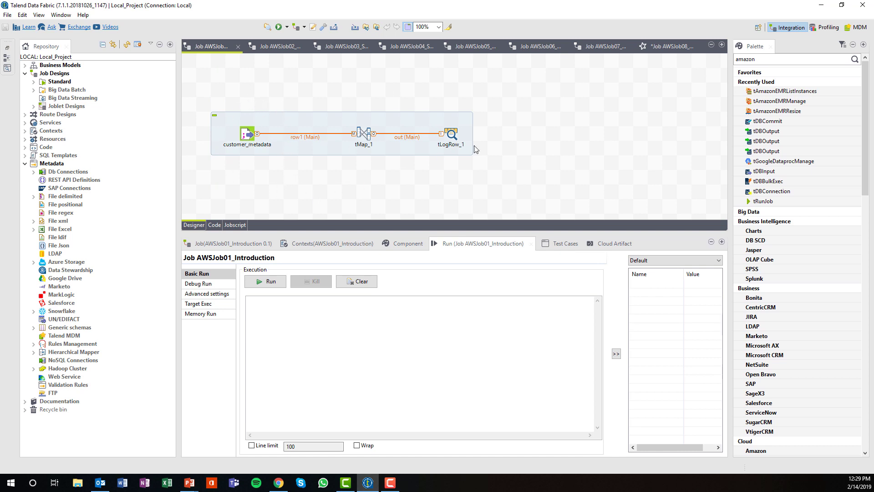
left_click(270, 50)
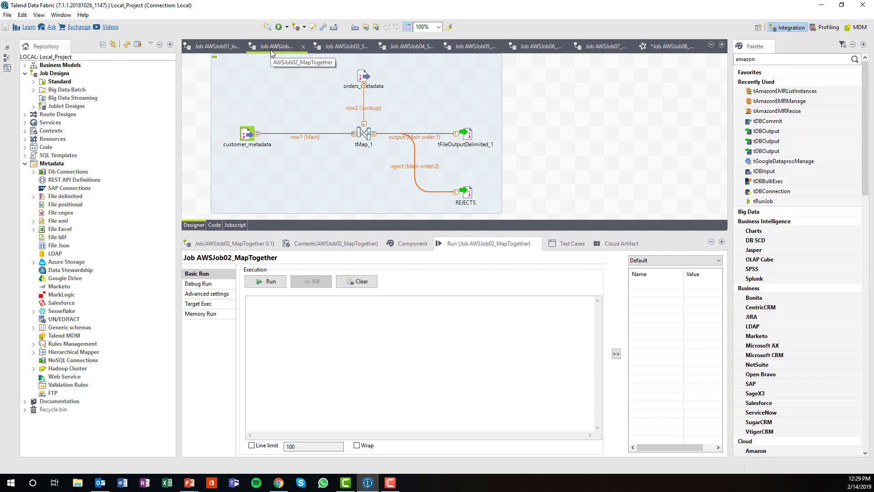
left_click(342, 47)
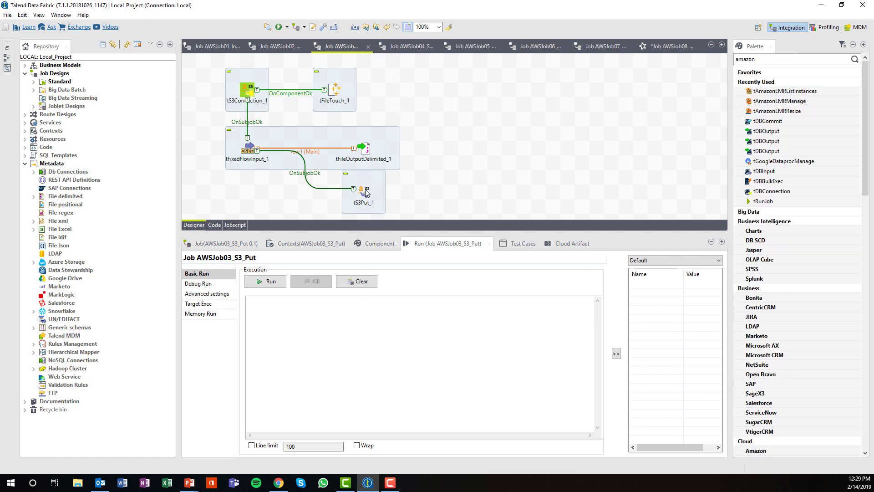
left_click(402, 53)
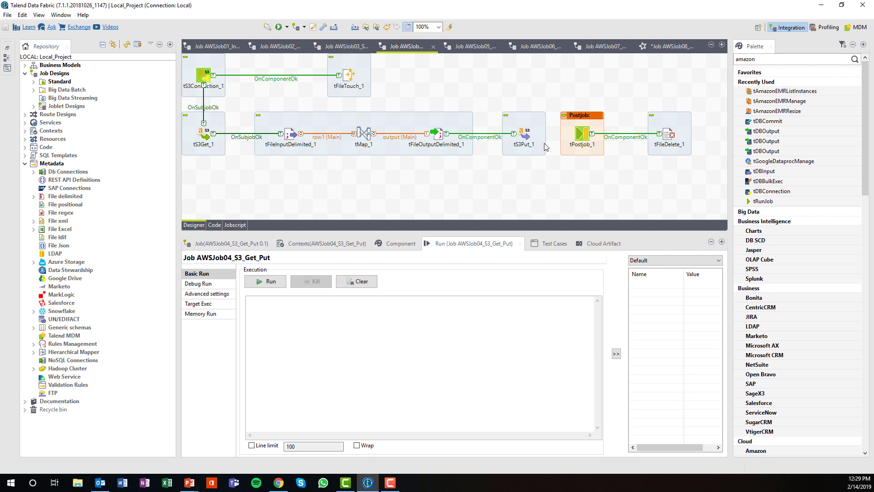
left_click(474, 47)
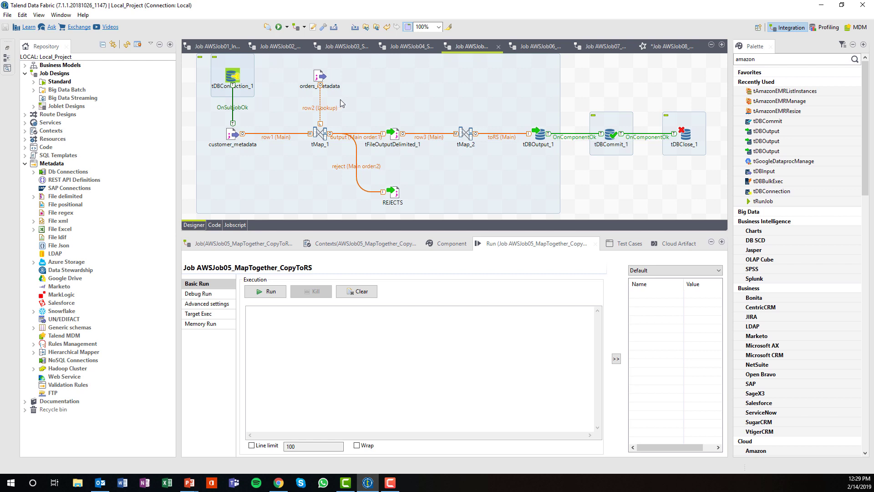
Examine the settings of the Redshift connection, the customer and orders inputs, and tDBOutput_1 in AWSJob05_MapTogether_CopyToRS.
left_click(234, 81)
double_click(235, 80)
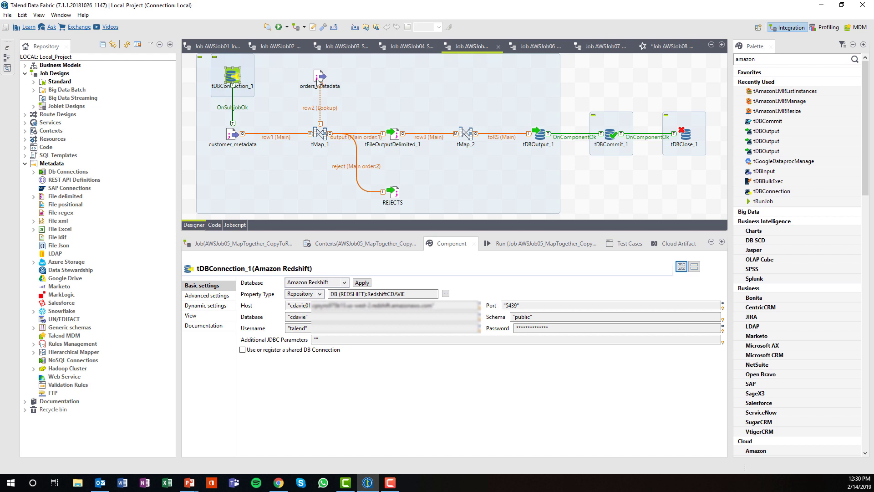
left_click(232, 134)
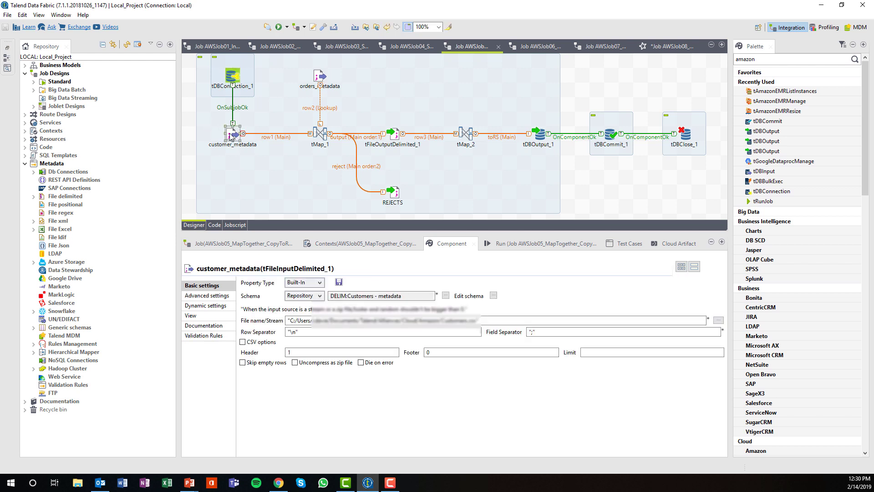
left_click(320, 76)
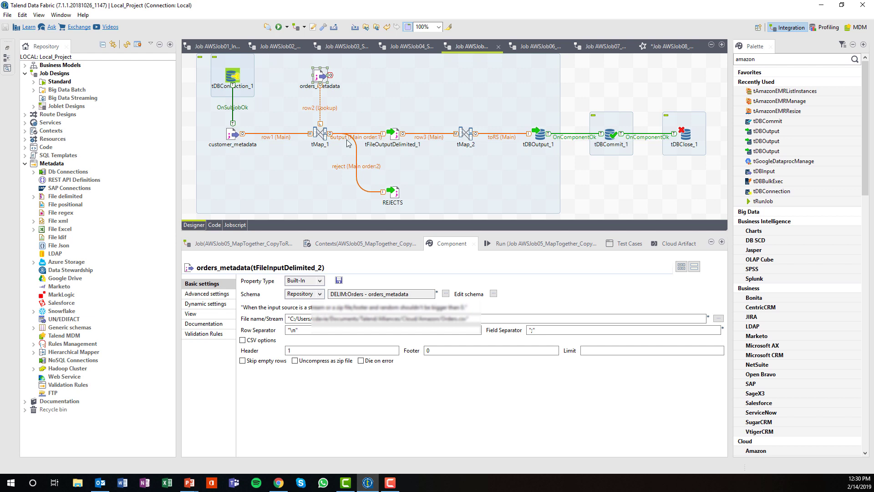
left_click(539, 142)
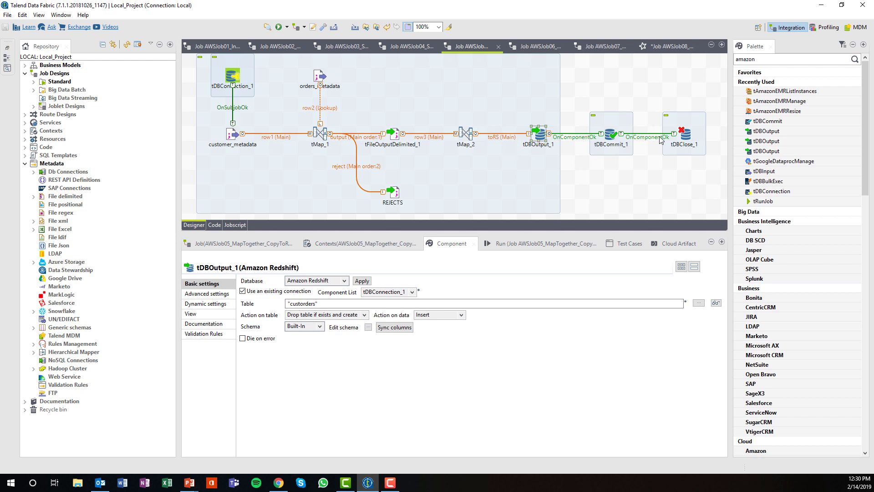
Run the AWSJob05_MapTogether_CopyToRS job.
left_click(529, 245)
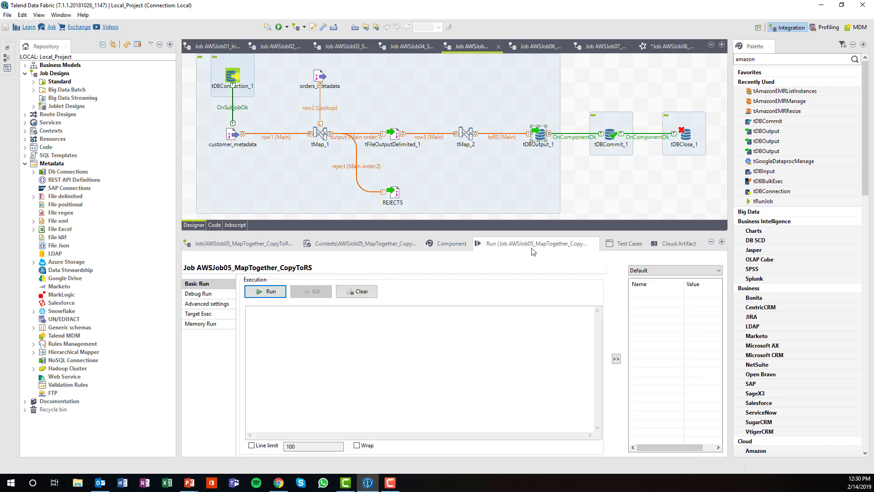
left_click(268, 292)
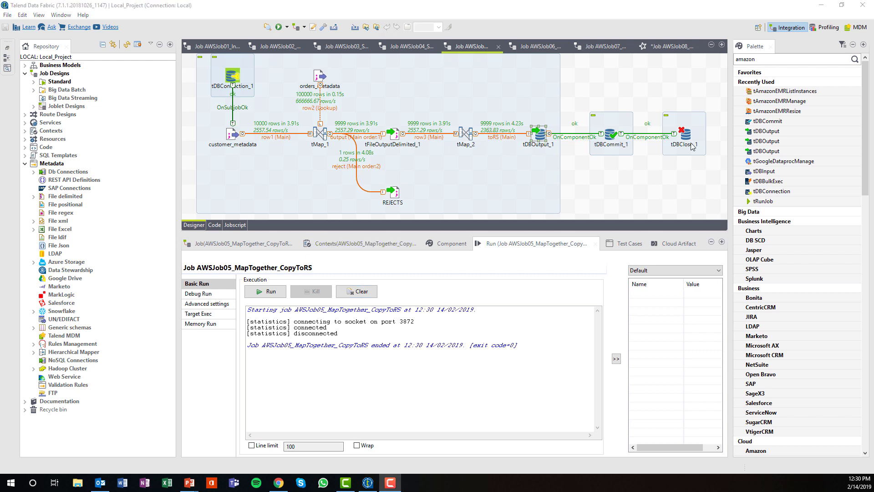
Check the target table of tDBOutput_1, switch to the AWS Redshift query editor, and query all rows of public."custorders".
double_click(541, 136)
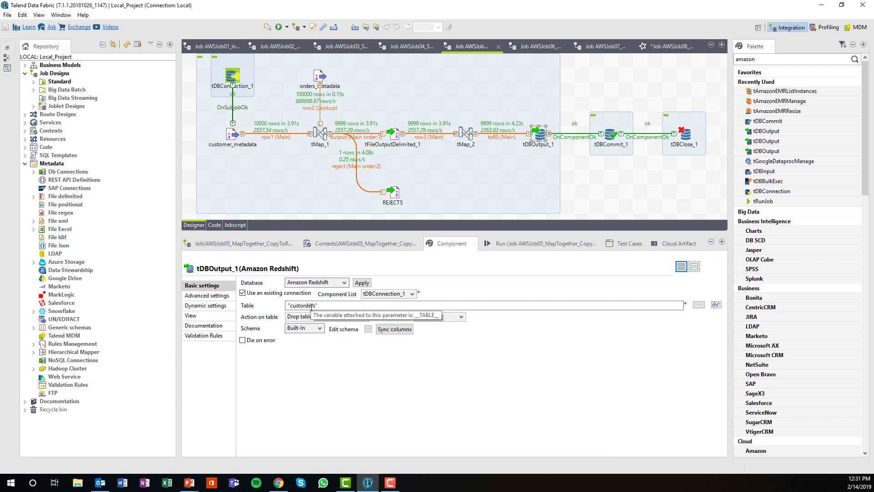
left_click(278, 483)
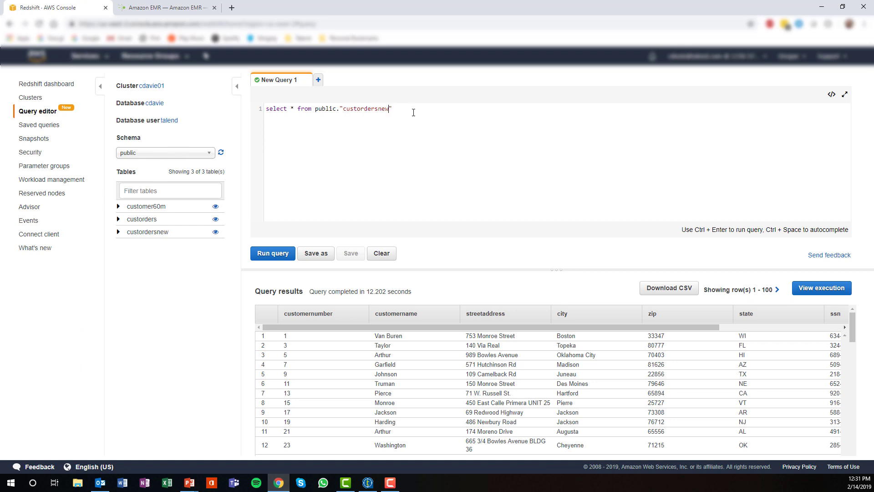
key("BackSpace")
key("BackSpace")
key("BackSpace")
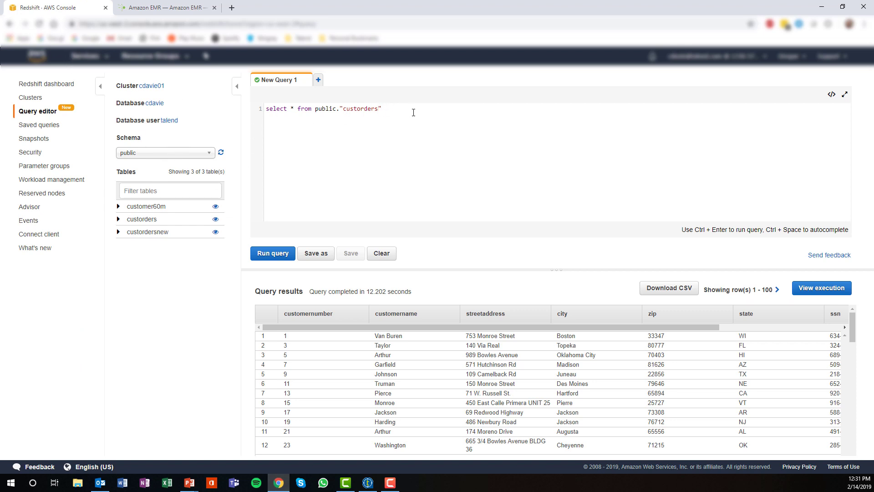
left_click(273, 252)
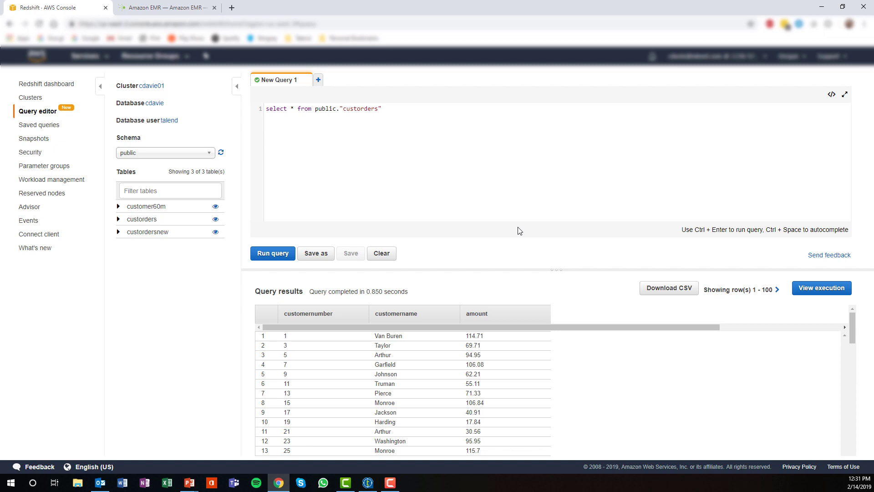
Switch back to Talend, view the AWSJob06 design, and examine the customer input, file output and bulk load settings of AWSJob07_MapTogether_RS_BulkExec.
key("alt+Tab")
left_click(539, 51)
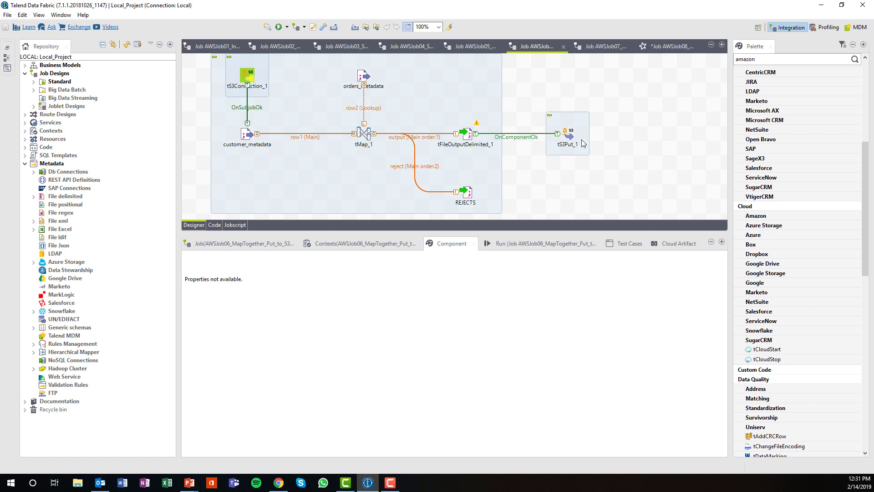
left_click(604, 50)
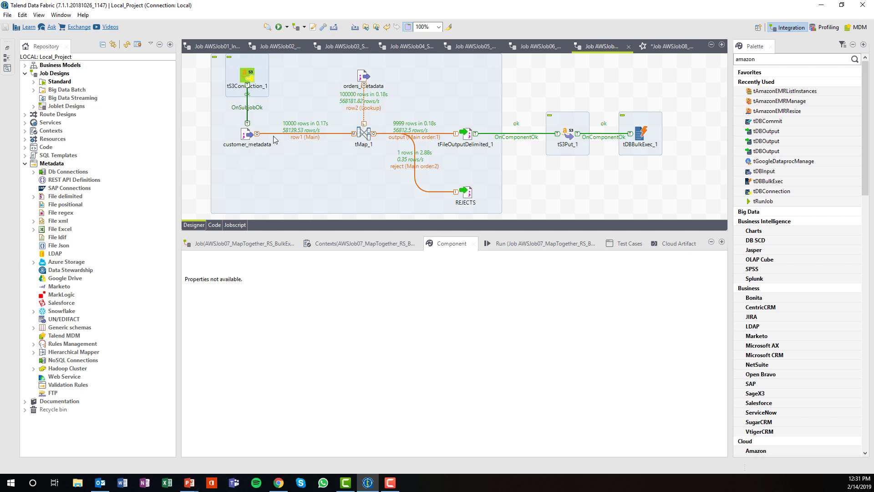
left_click(249, 135)
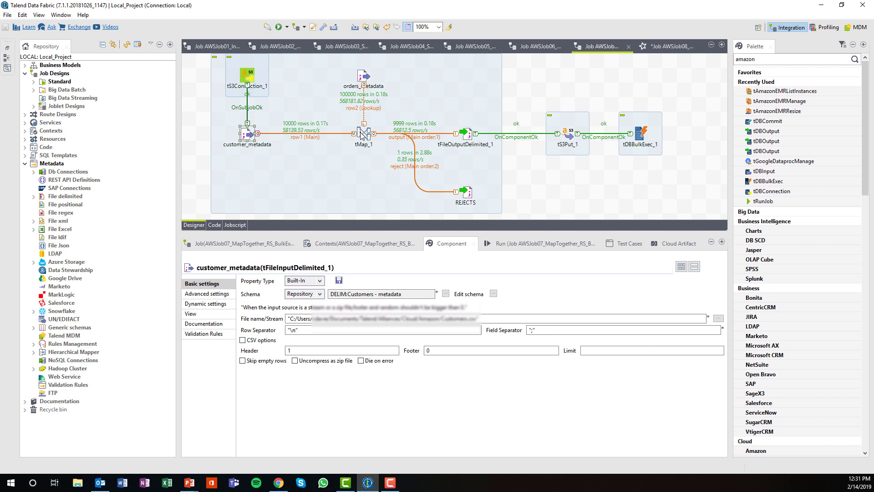
left_click(465, 133)
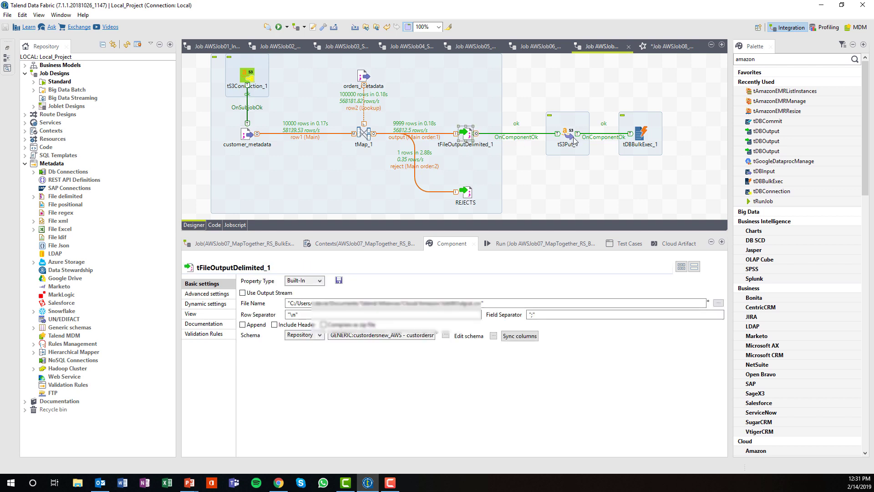
left_click(634, 140)
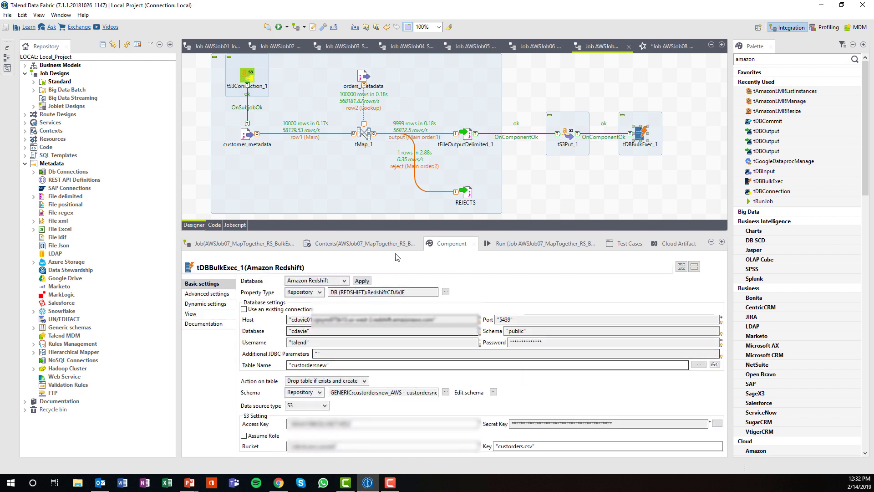
Clear the previous execution output and statistics of AWSJob07_MapTogether_RS_BulkExec and run the job.
left_click(494, 244)
left_click(357, 292)
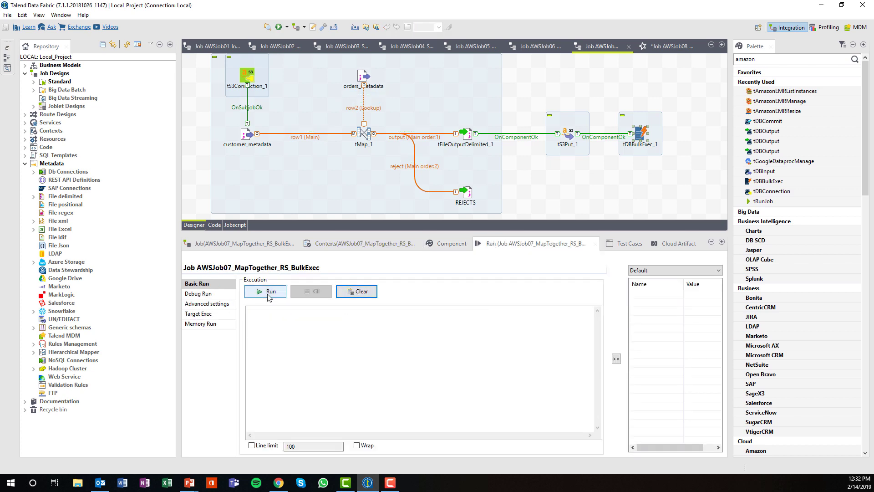
left_click(265, 291)
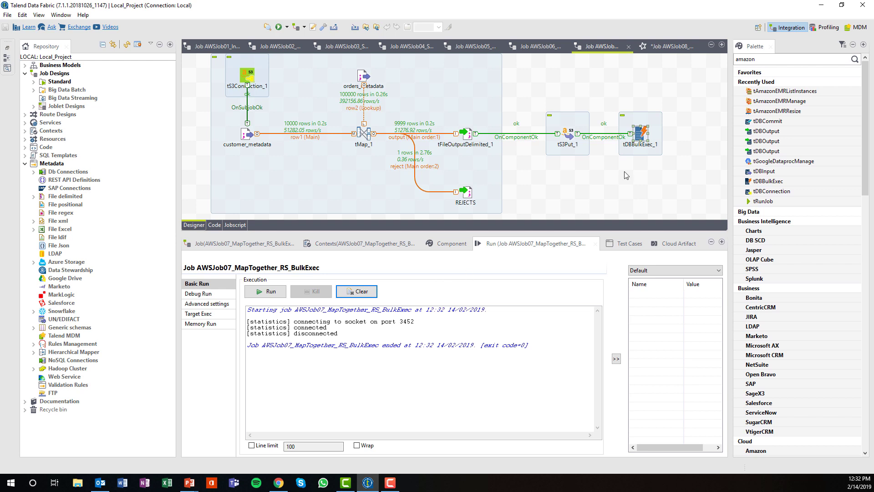
Check the table name in tDBBulkExec_1, switch to the Redshift query editor, and query all rows of public."custordersnew".
double_click(644, 135)
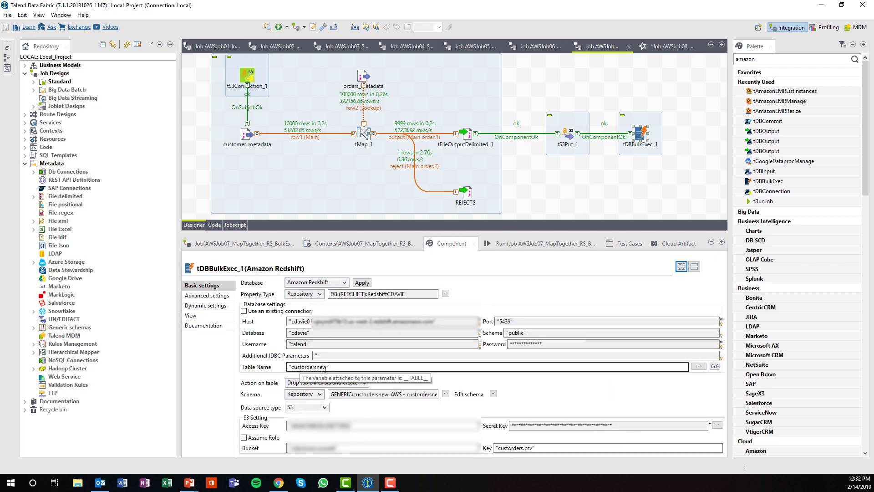
left_click(278, 482)
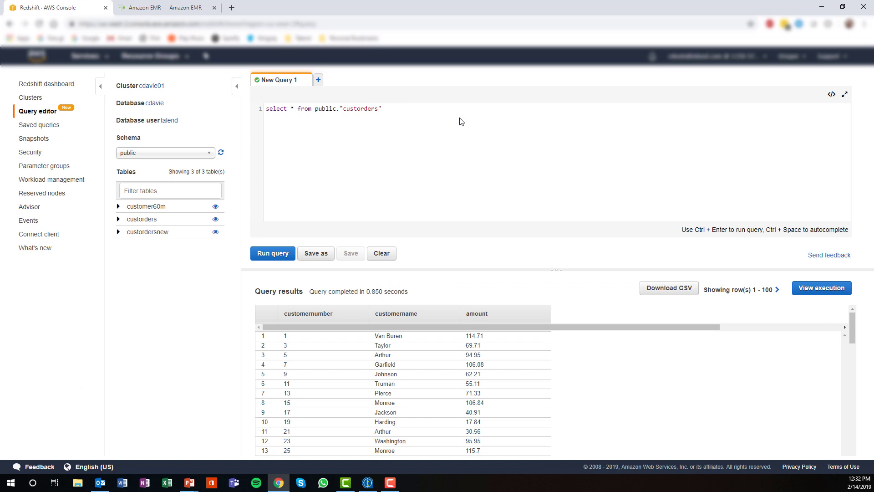
type("new")
left_click(273, 253)
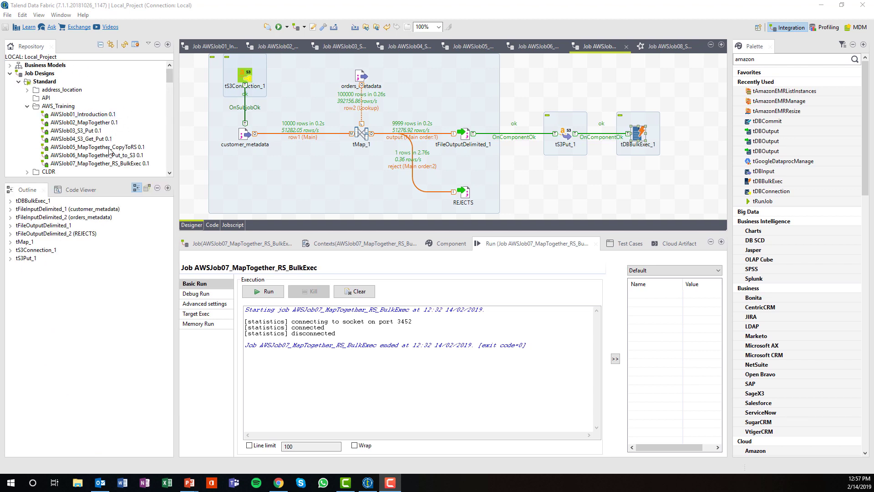
Open the available actions for the AWSJob07_MapTogether_RS_BulkExec job in the Talend repository.
left_click(106, 164)
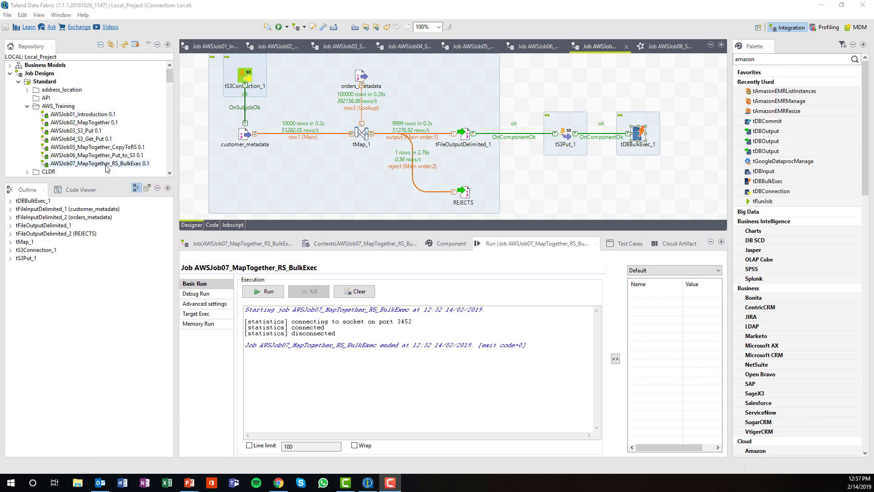
right_click(106, 167)
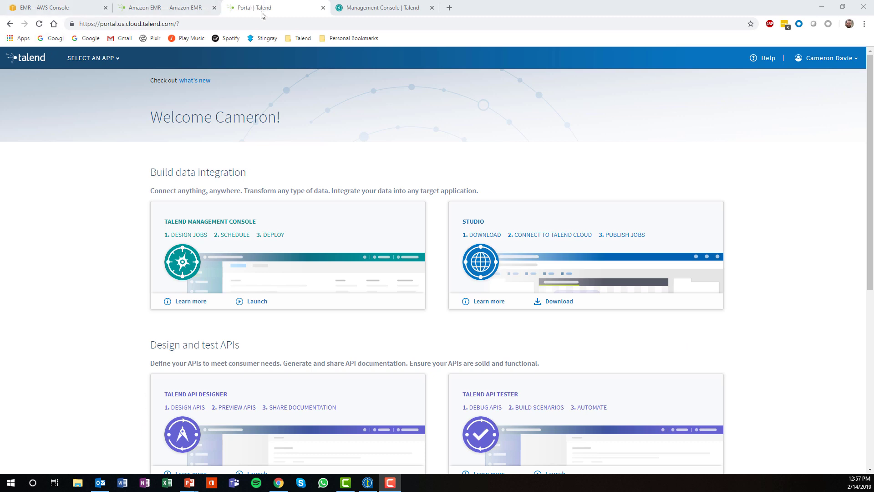
Switch to Talend Management Console and examine the AWSJob07_MapTogether_RS_BulkExec task and its published job artifact.
left_click(377, 8)
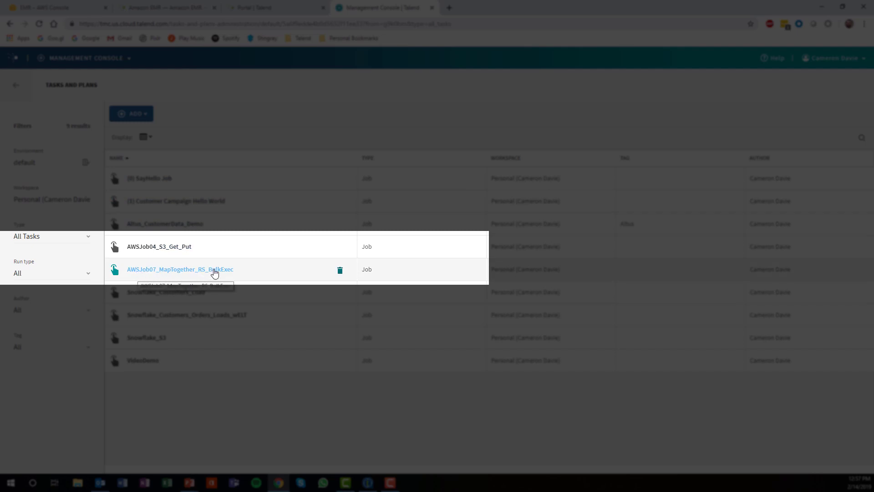
left_click(214, 270)
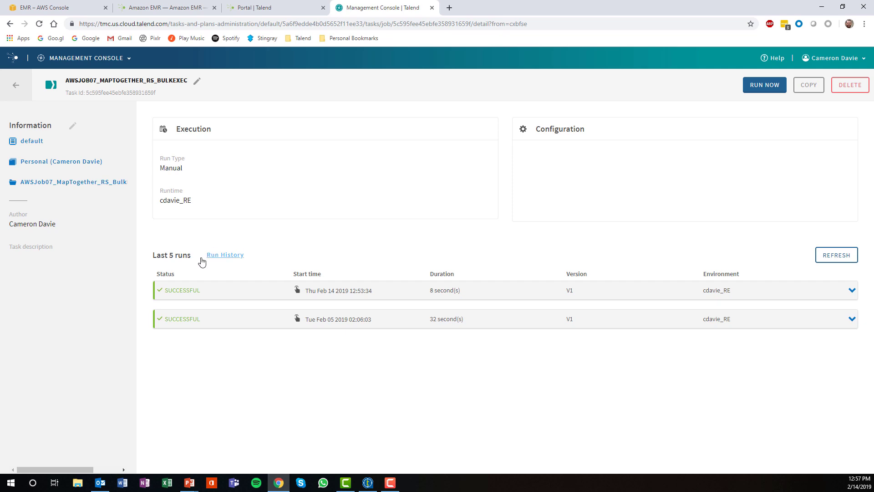
left_click(93, 182)
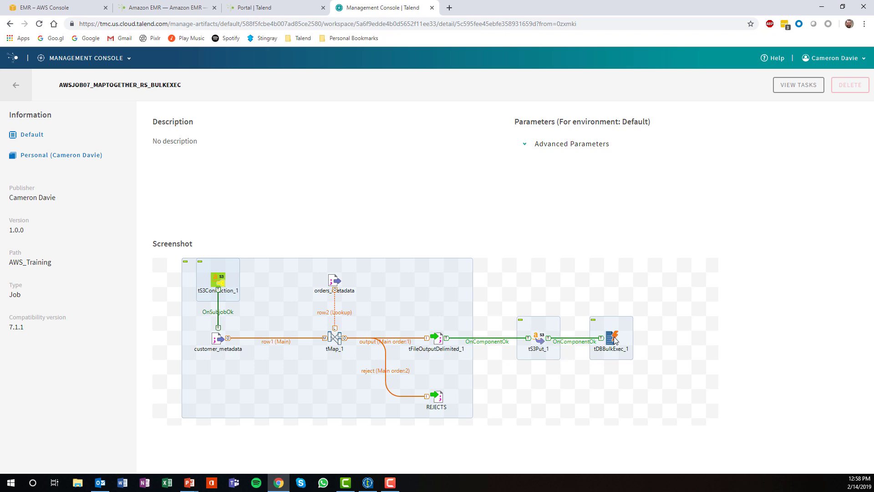
Return to the AWSJob07_MapTogether_RS_BulkExec task and run it immediately.
left_click(15, 85)
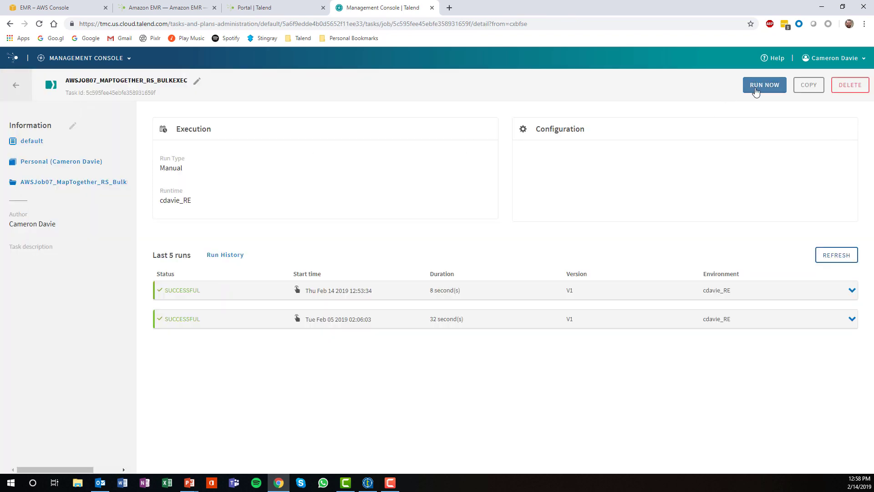
left_click(756, 91)
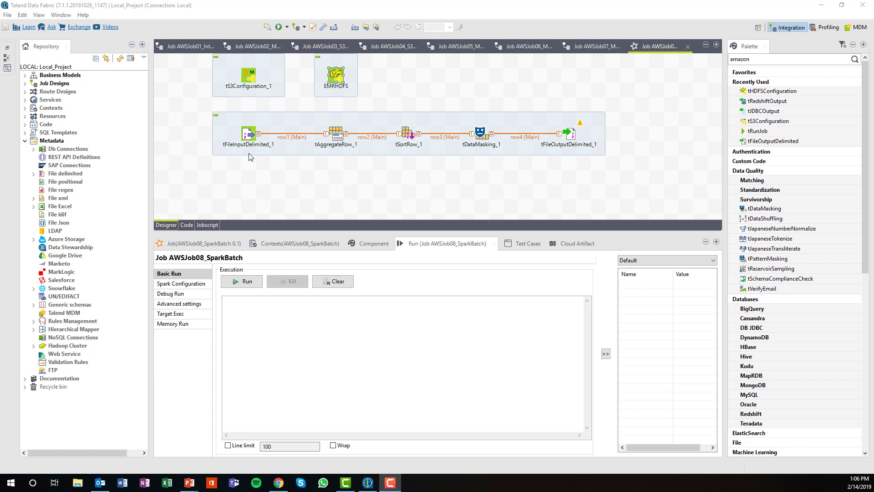
Select the file input of AWSJob08_SparkBatch in Talend and examine the settings of tS3Configuration_1.
left_click(246, 135)
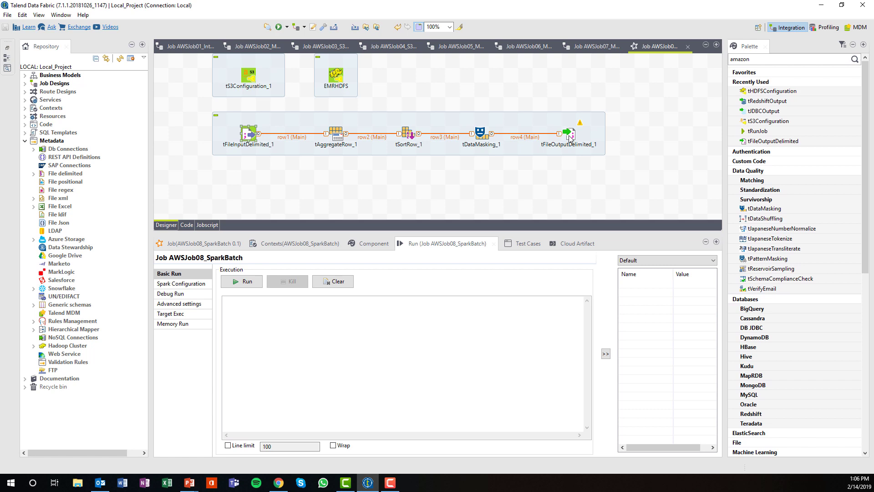
double_click(253, 76)
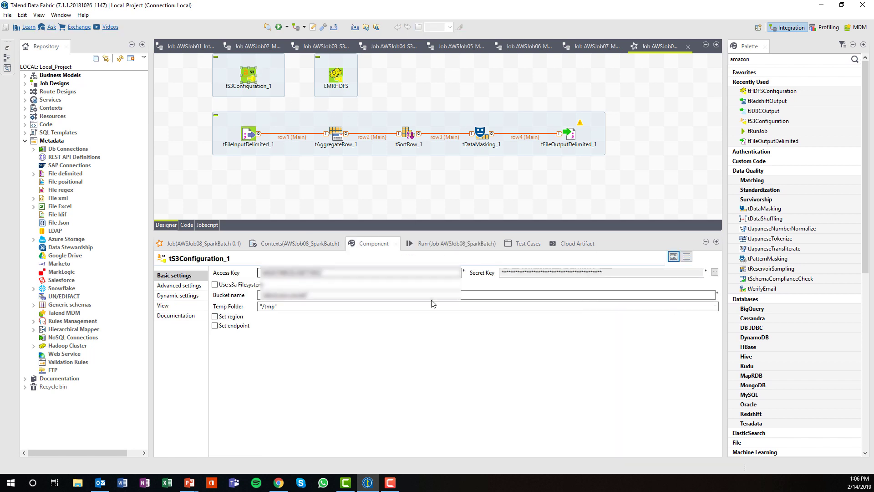
Examine the settings of the EMRHDFS component and the Spark configuration of the AWSJob08_SparkBatch job.
left_click(331, 82)
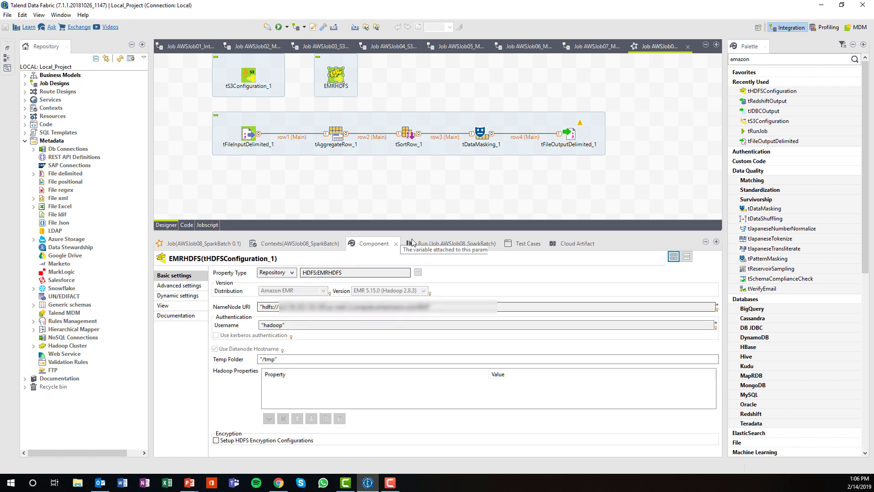
left_click(432, 244)
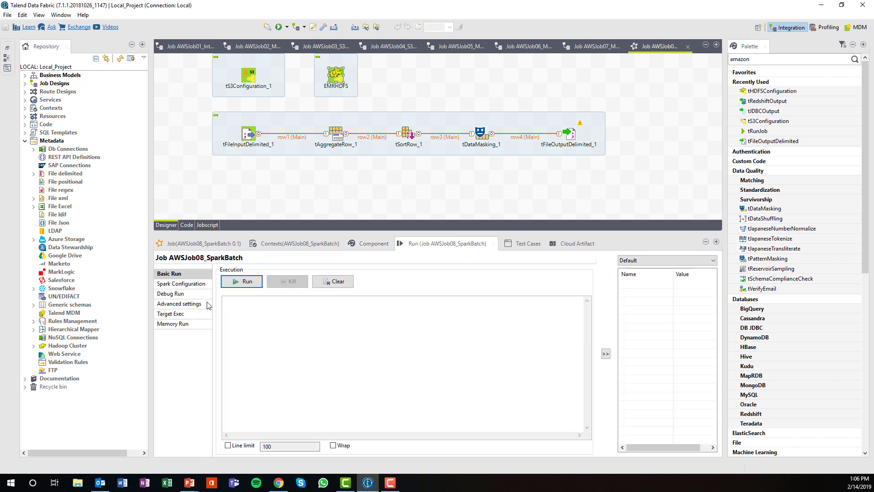
left_click(193, 285)
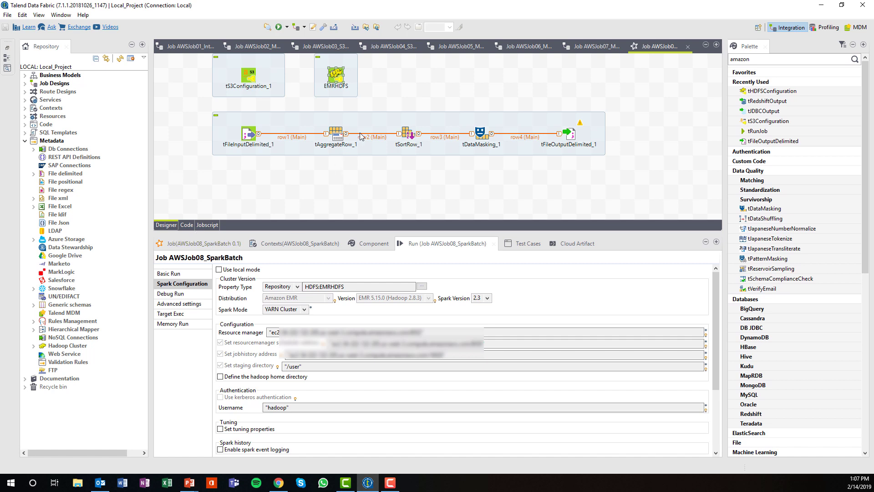
Review the storage and merge settings of tFileOutputDelimited_1 and run the AWSJob08_SparkBatch job.
left_click(570, 134)
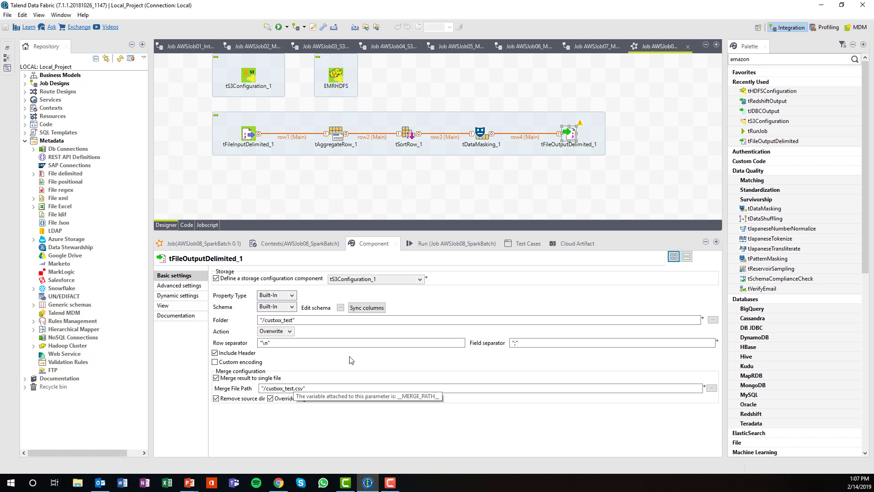
left_click(444, 244)
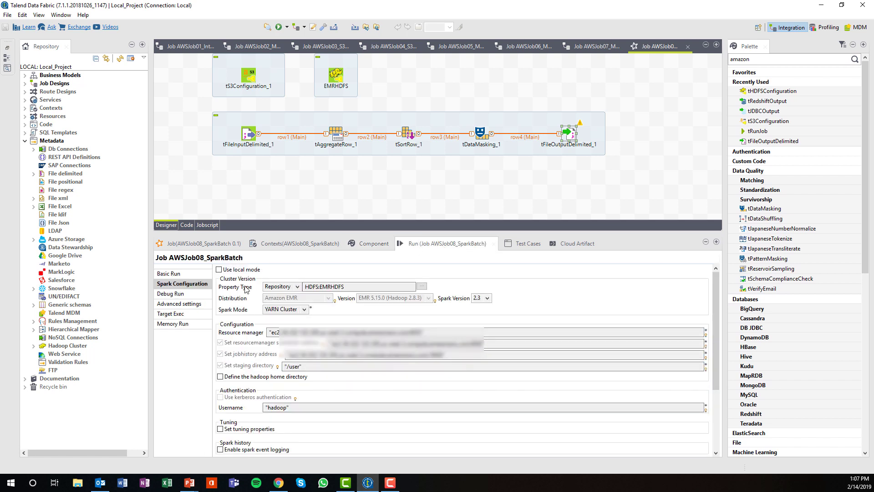
left_click(173, 274)
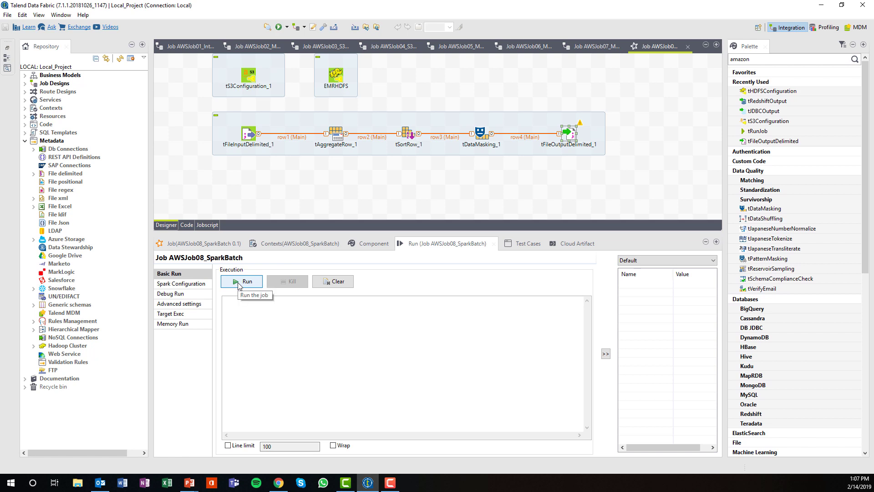
left_click(238, 282)
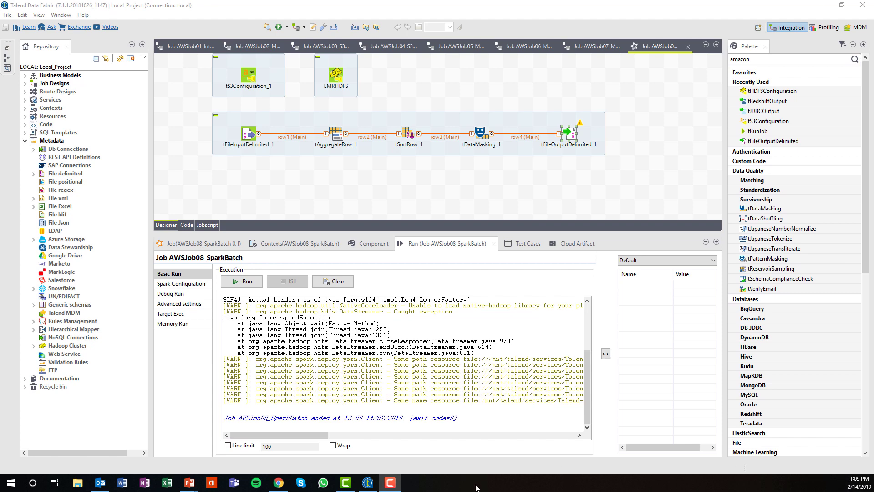
Switch to the S3 Management Console in Chrome and look through the bucket's file list for custxxx_test.csv.
left_click(279, 483)
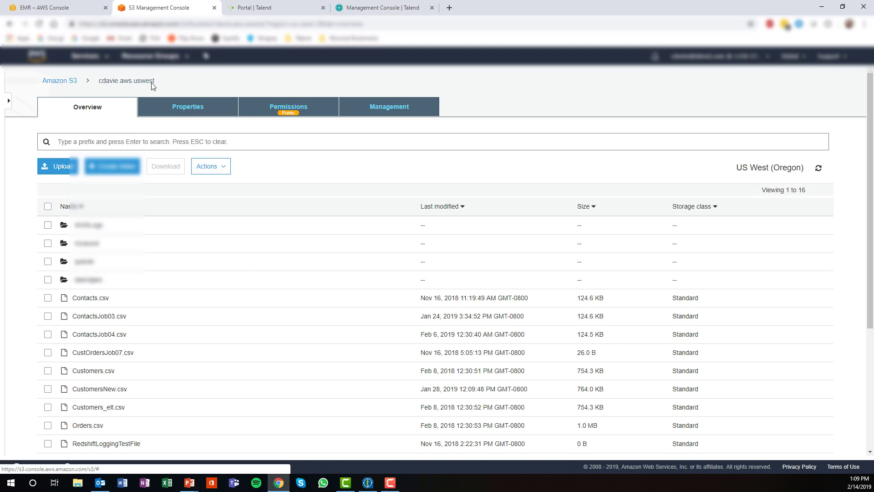
scroll(152, 209, "down", 4)
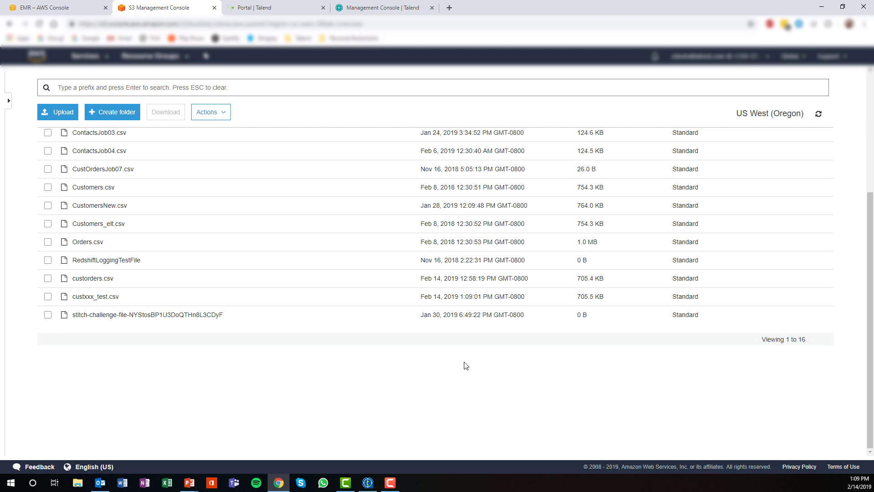
scroll(465, 362, "up", 5)
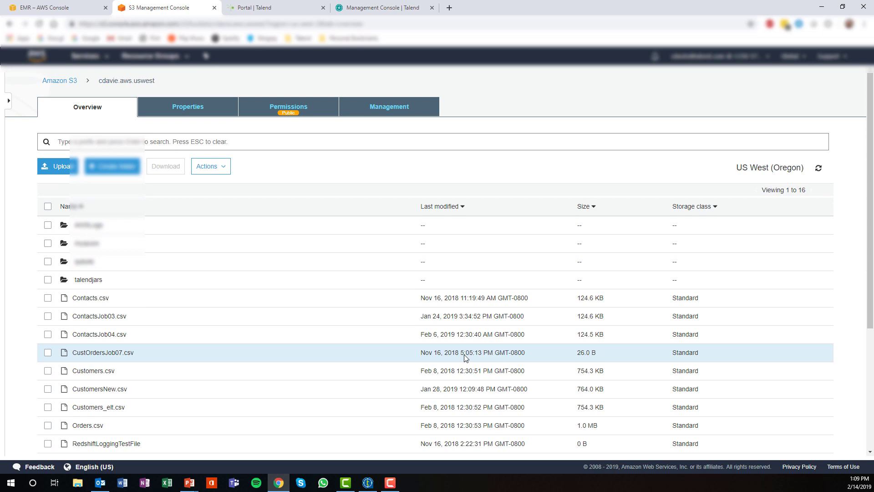